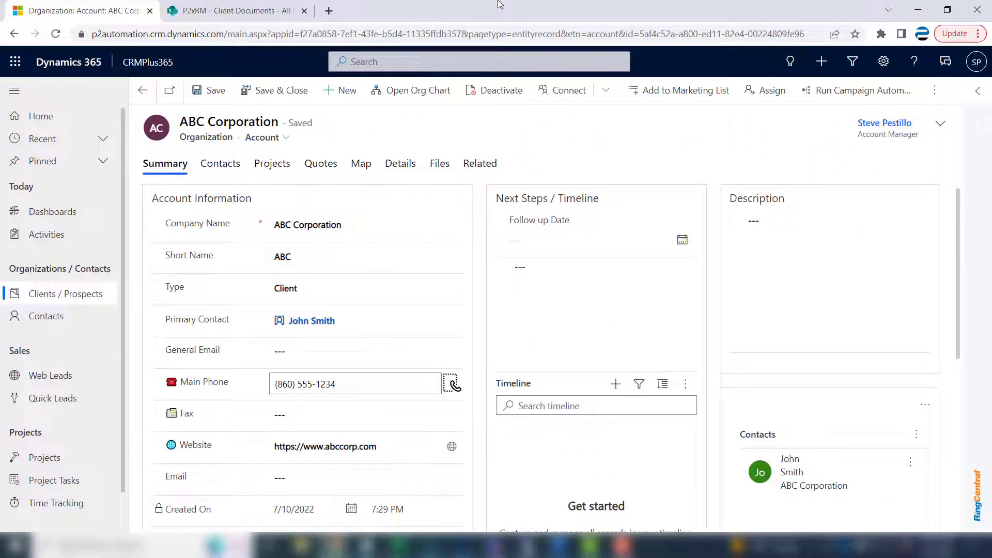
# Switch to the SharePoint Client Documents library and open the ABC Corporation folder
pyautogui.click(241, 14)
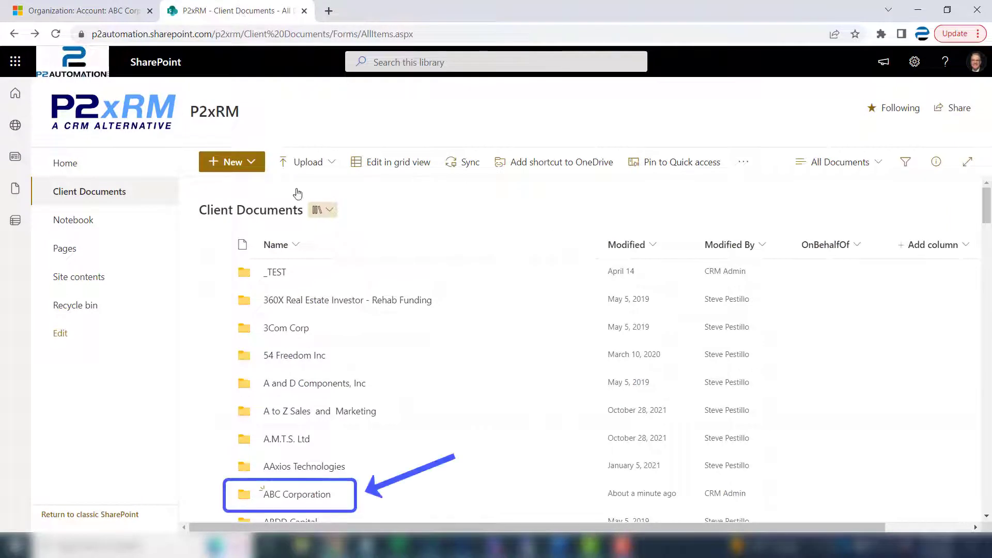
pyautogui.click(305, 496)
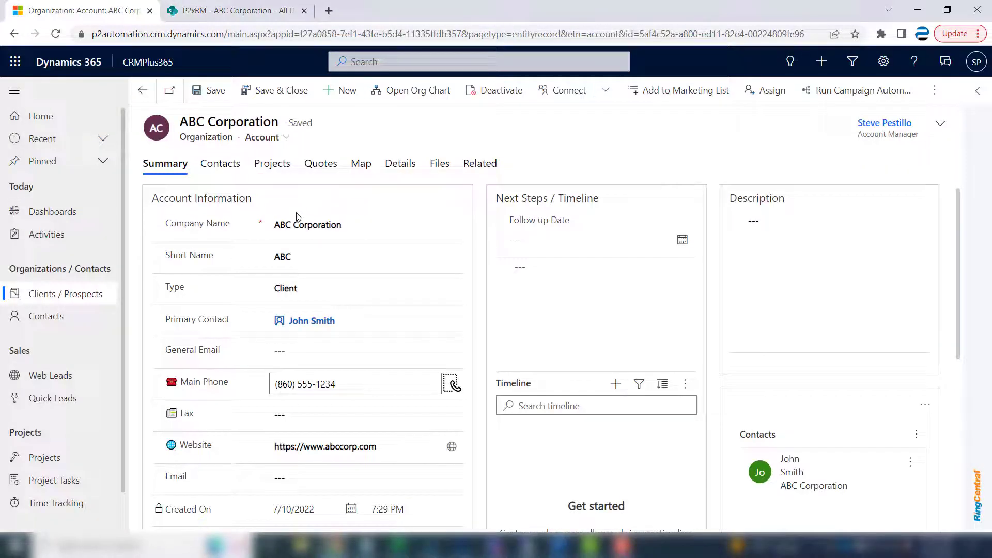
# Create a Master Service Agreement document for the ABC Corporation account in Dynamics 365 and open it in Word
pyautogui.click(935, 90)
pyautogui.click(852, 169)
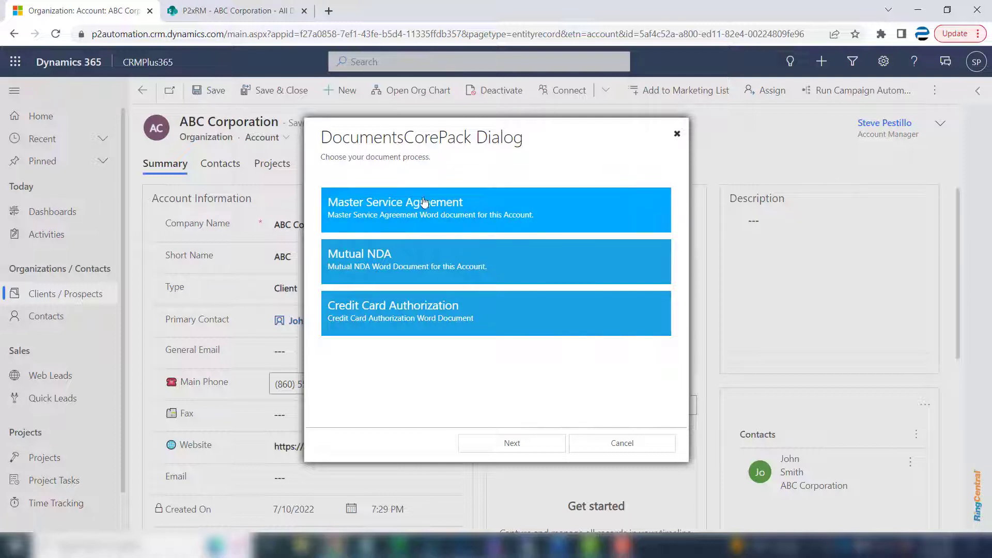
pyautogui.doubleClick(400, 214)
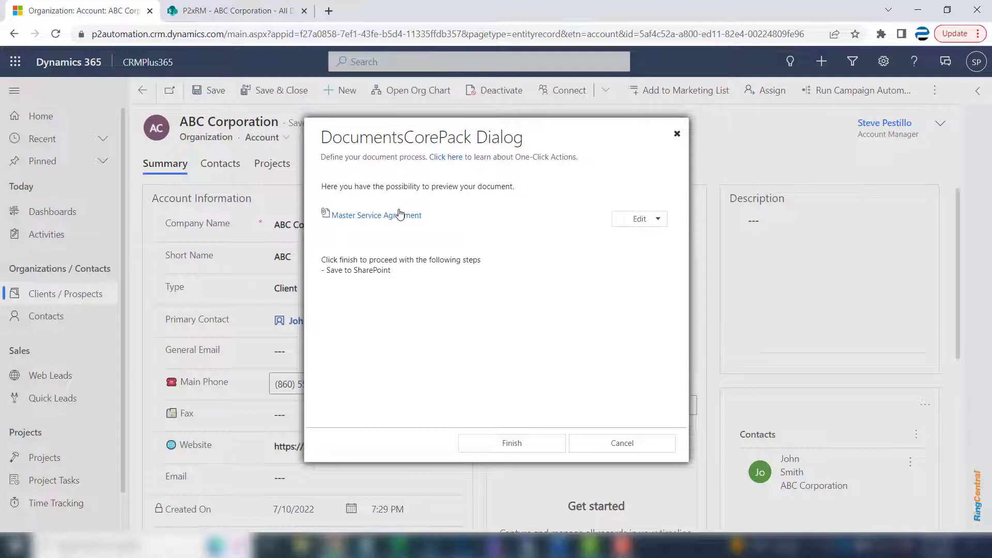
pyautogui.click(654, 219)
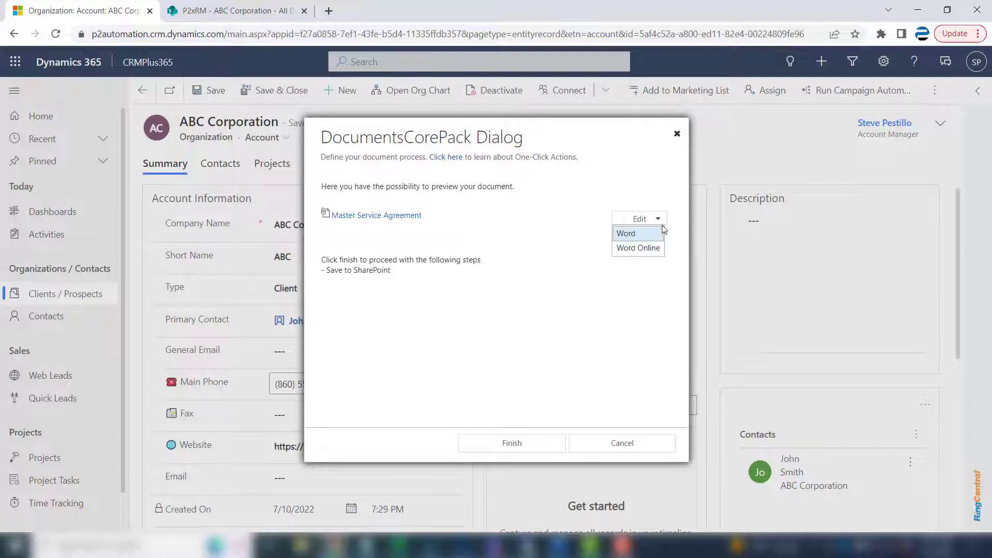
pyautogui.click(644, 237)
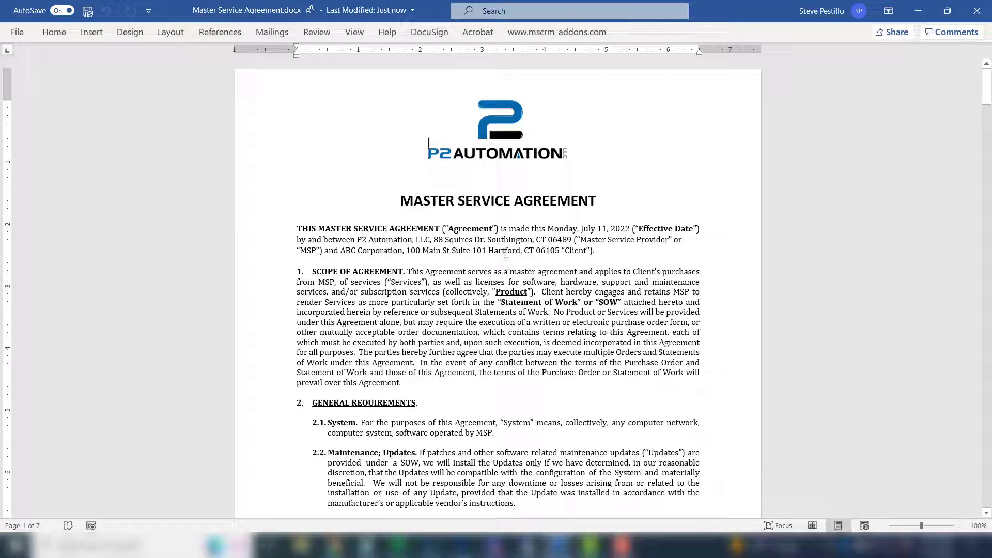
# Read through the generated Master Service Agreement, and open the Legal folder under ABC Corporation in SharePoint
pyautogui.scroll(-5, 522, 274)
pyautogui.scroll(-20, 523, 274)
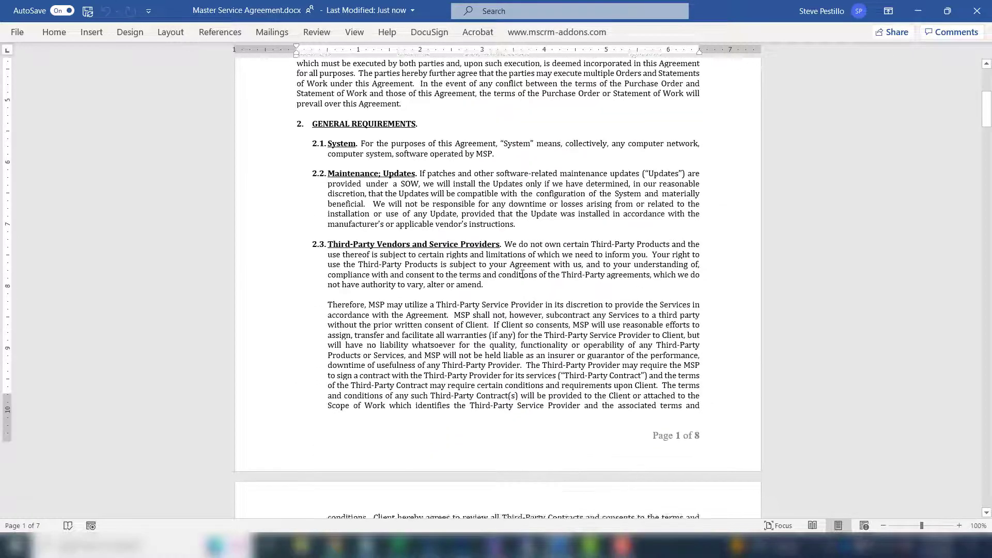
pyautogui.scroll(-20, 522, 274)
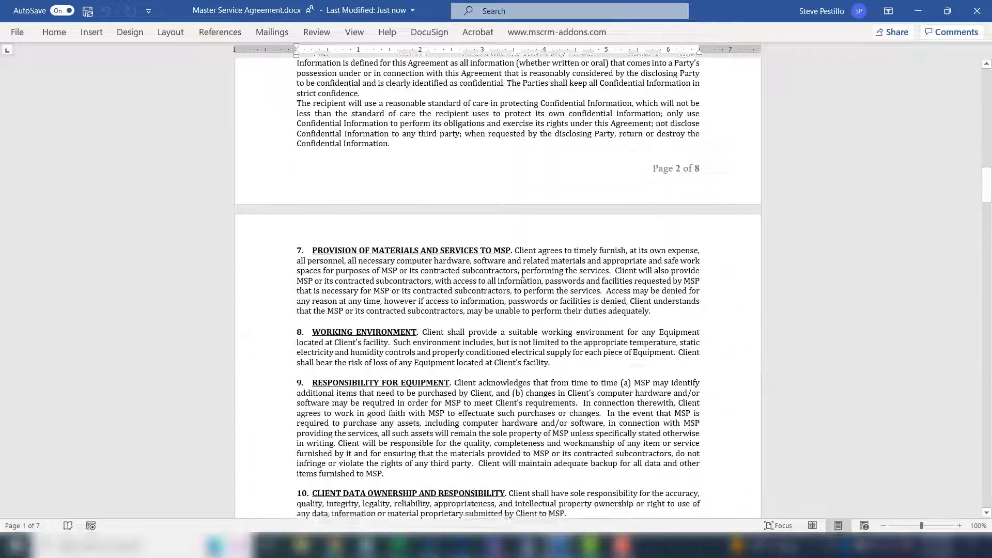
pyautogui.scroll(-20, 522, 274)
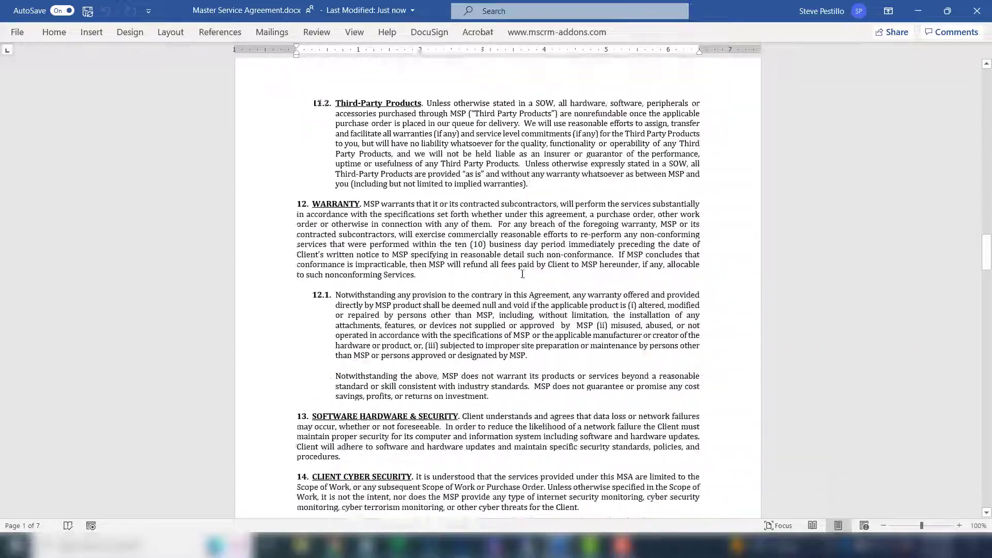
pyautogui.scroll(-20, 523, 274)
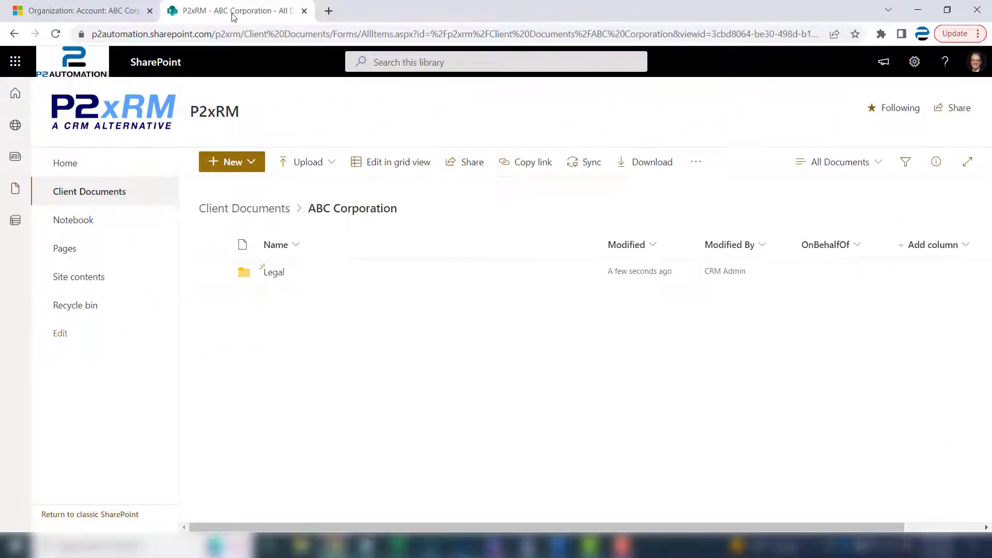
pyautogui.click(277, 274)
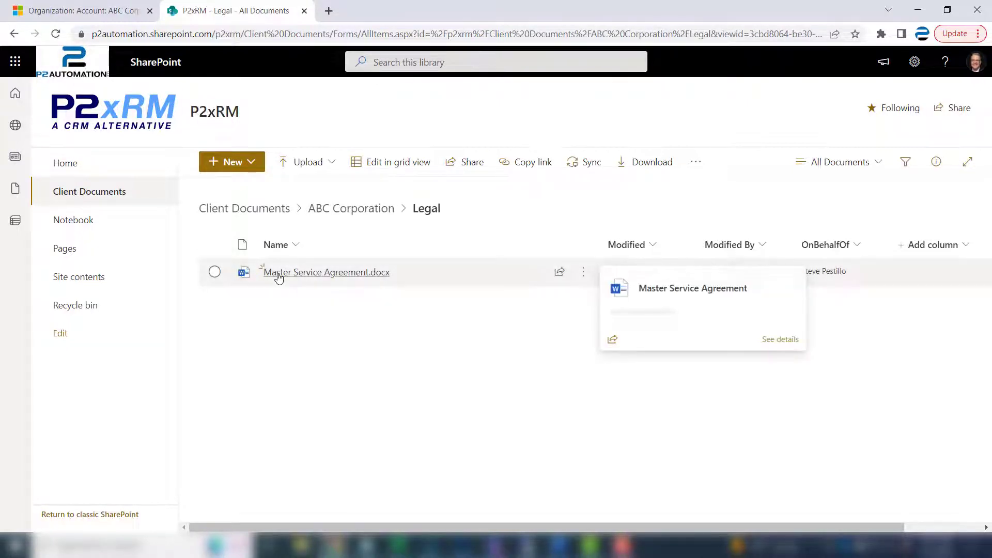
# Finish the Master Service Agreement process in Dynamics 365 and refresh the account's Files list
pyautogui.click(57, 9)
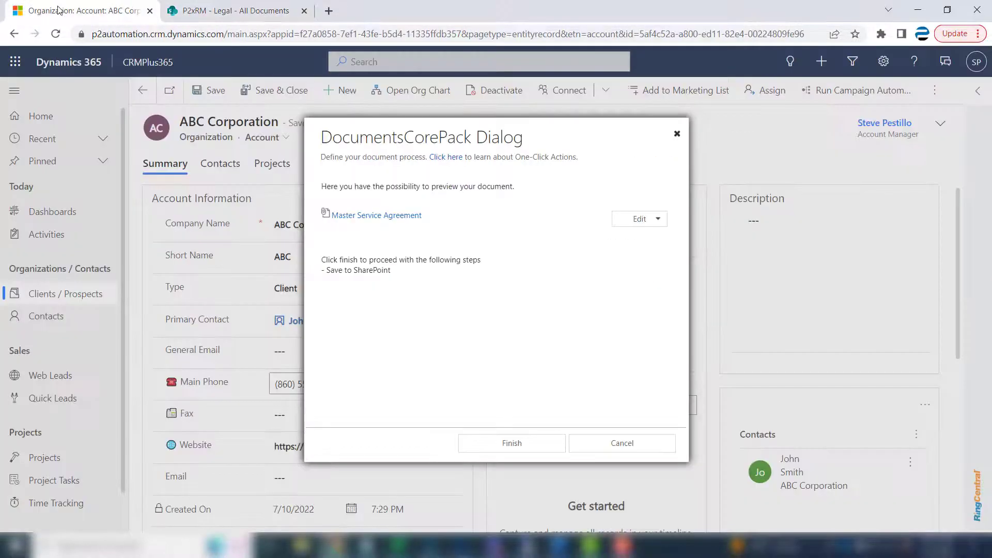
pyautogui.click(526, 450)
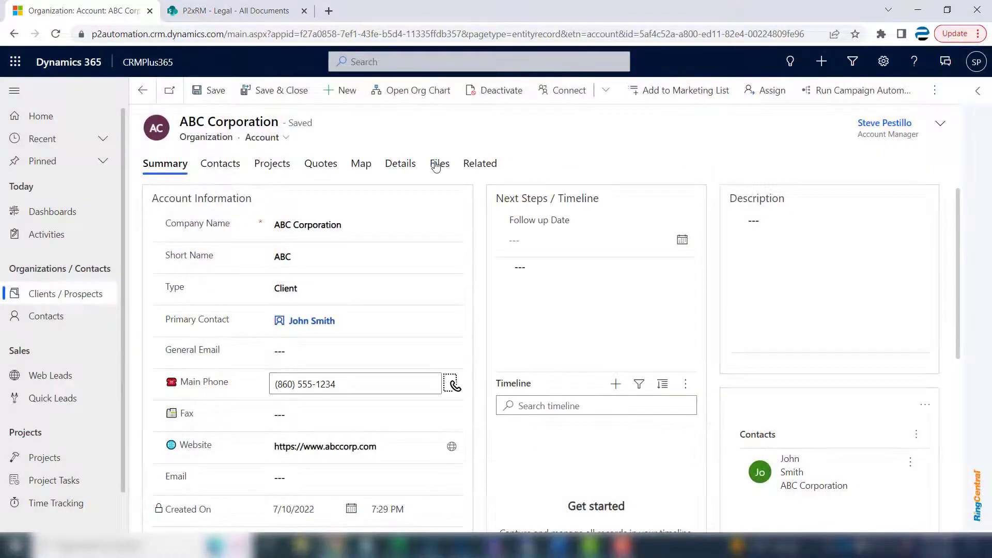
pyautogui.click(436, 165)
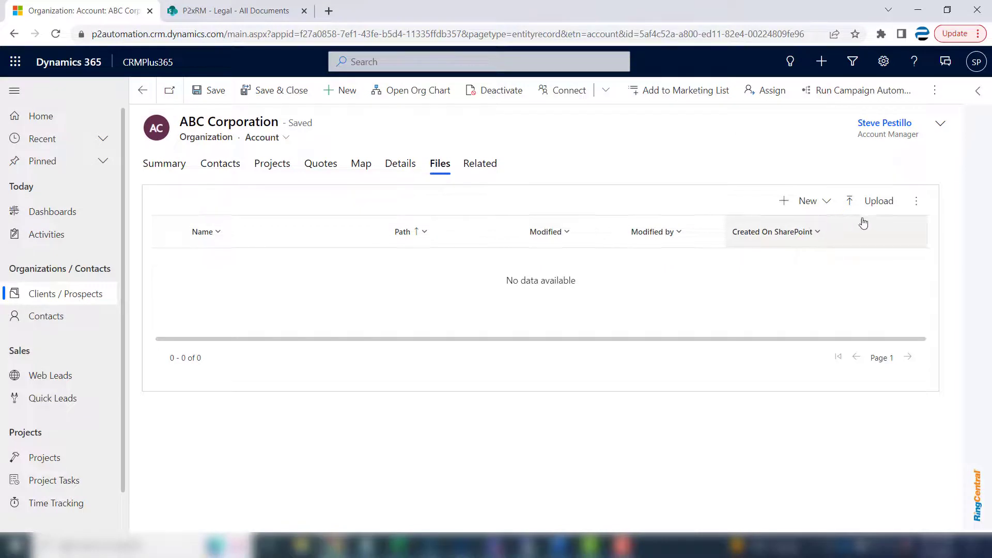
pyautogui.click(915, 207)
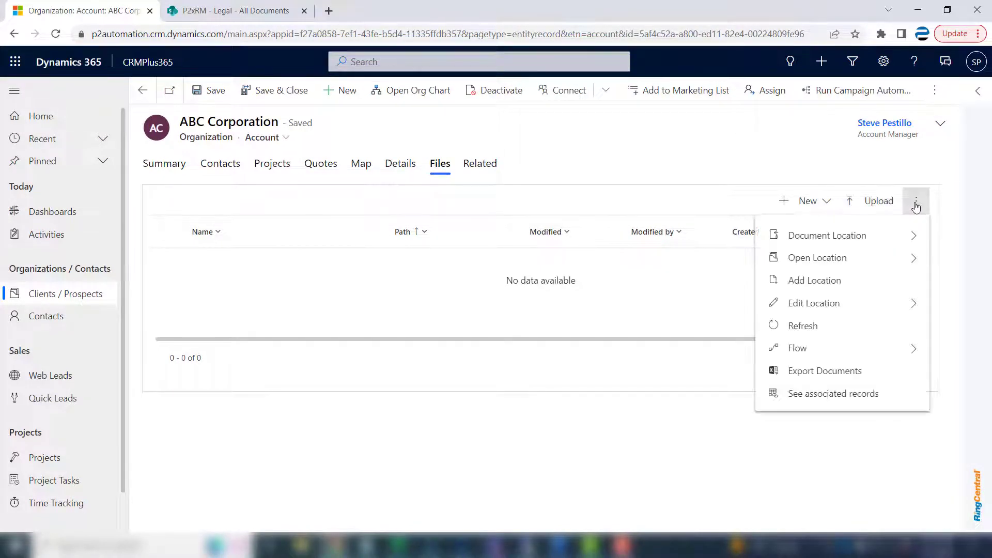
pyautogui.click(812, 328)
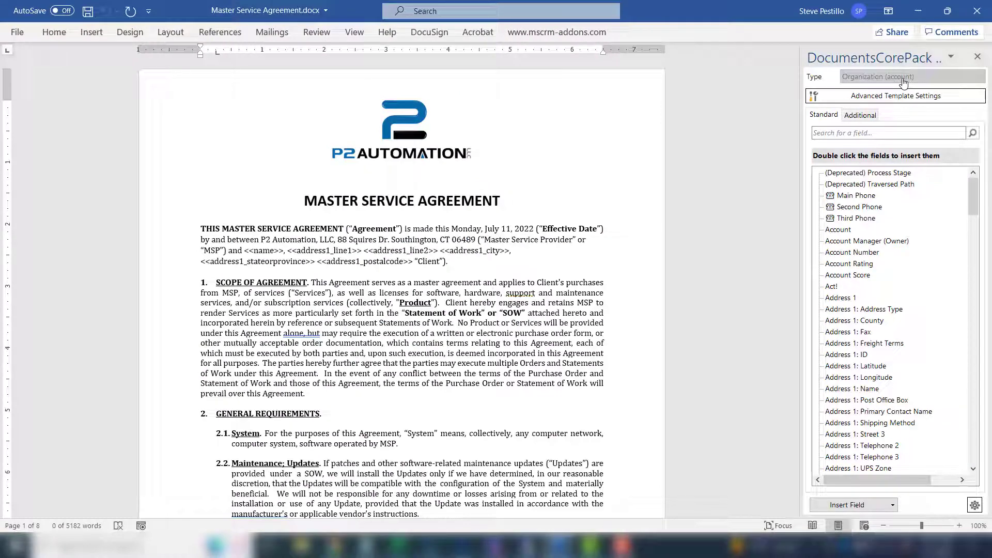
# Examine the Master Service Agreement template in Word with its merge fields and the available account fields
pyautogui.click(558, 32)
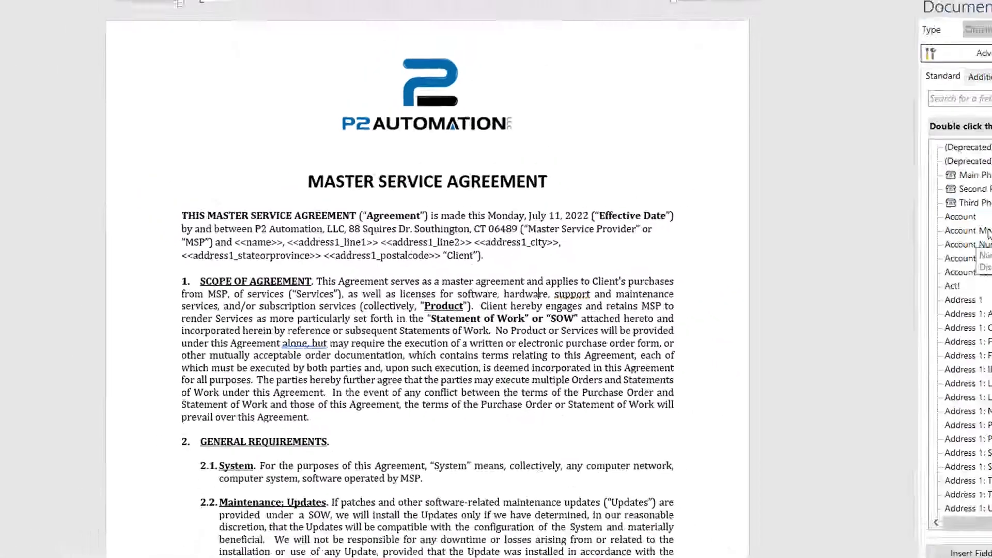
pyautogui.scroll(-12, 863, 248)
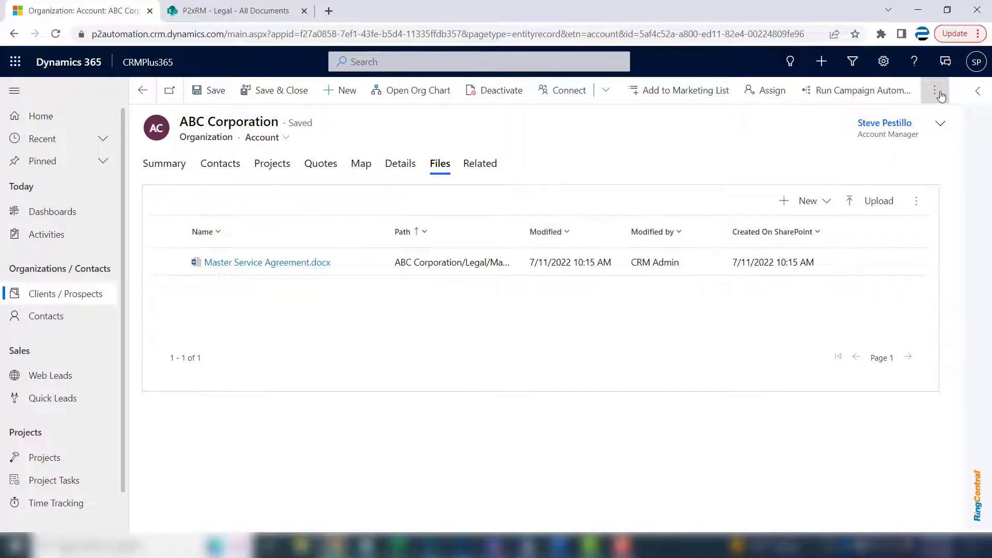
# Create a Mutual NDA document for the ABC Corporation account in Dynamics 365 and open it in Word
pyautogui.click(936, 92)
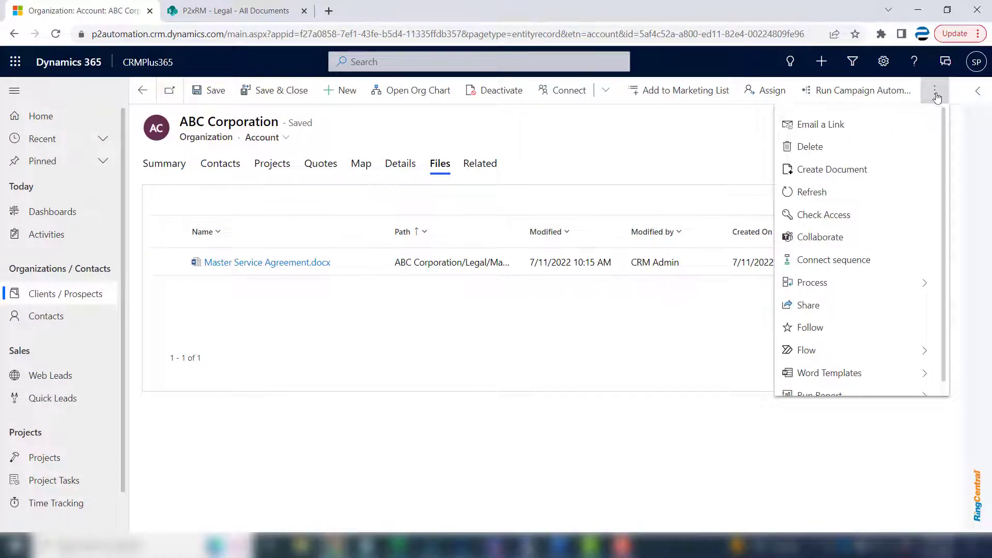
pyautogui.click(861, 181)
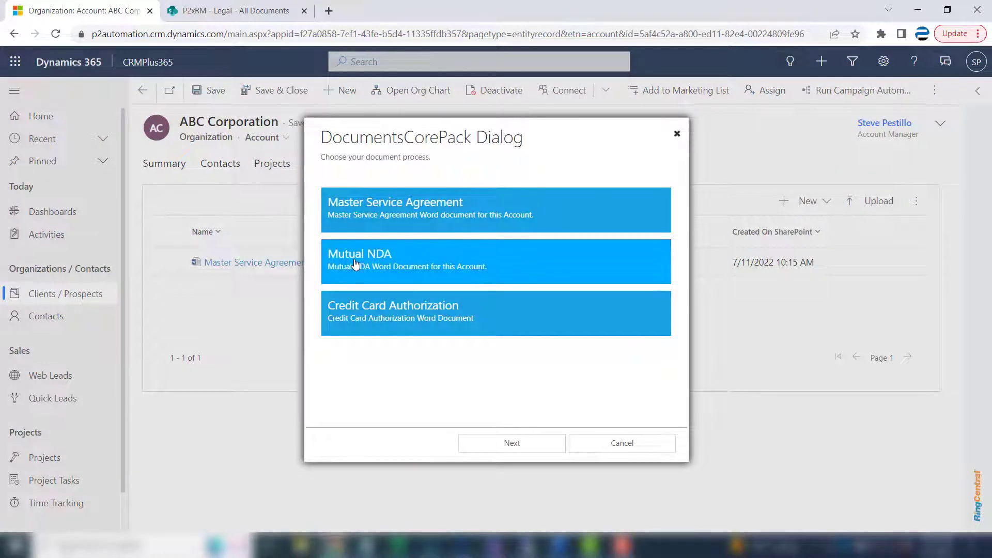
pyautogui.click(355, 263)
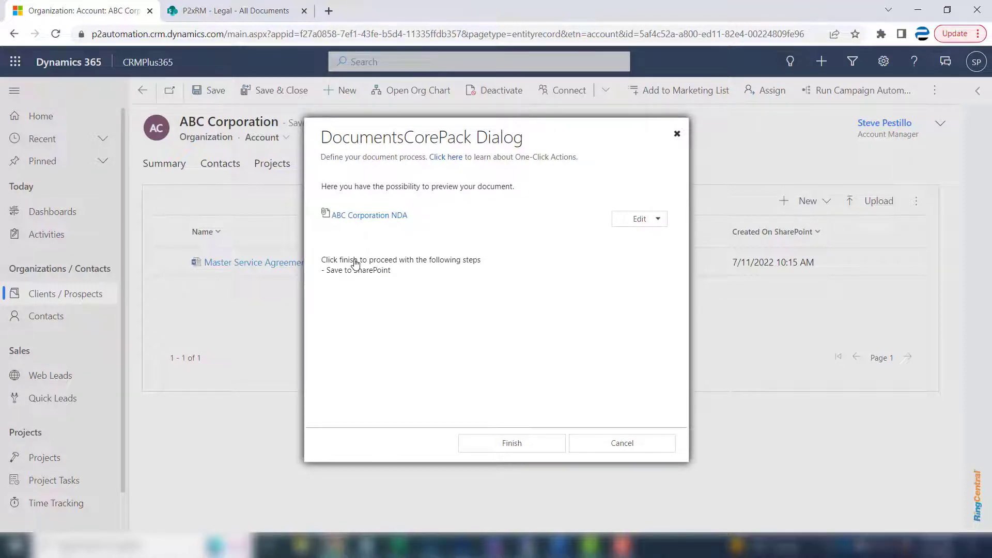
pyautogui.click(660, 223)
pyautogui.click(652, 233)
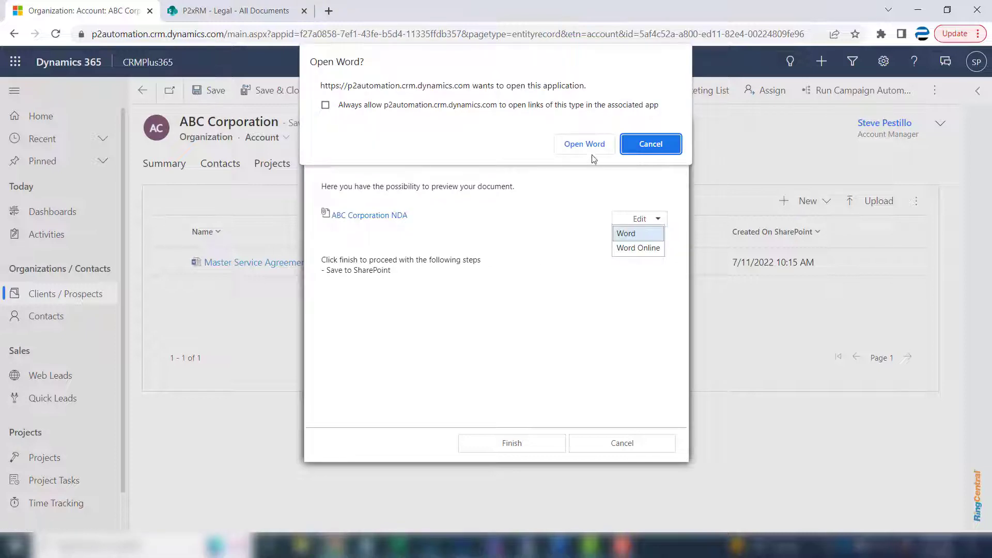
pyautogui.click(585, 141)
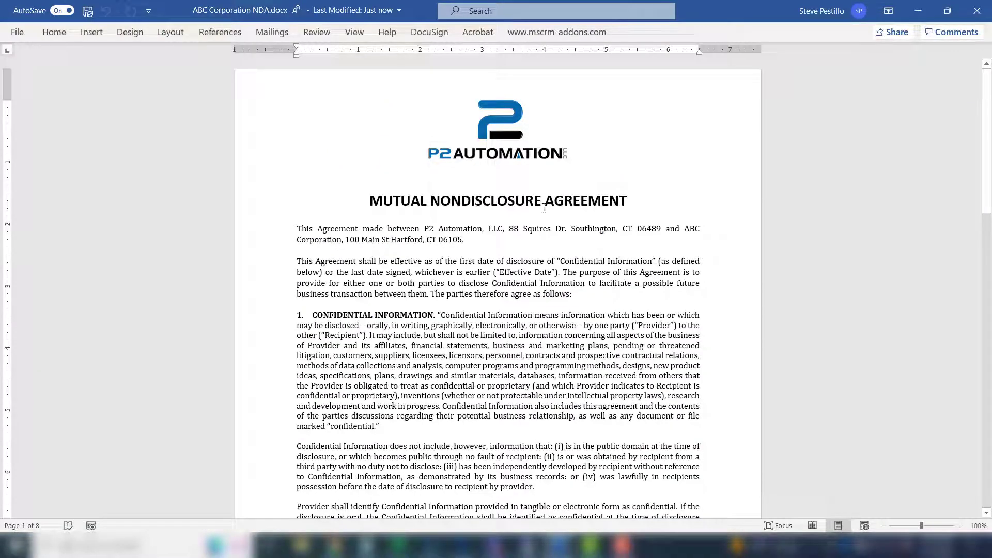
# Review the generated nondisclosure agreement down to its signature block, and switch to the Legal folder in SharePoint
pyautogui.scroll(-15, 582, 360)
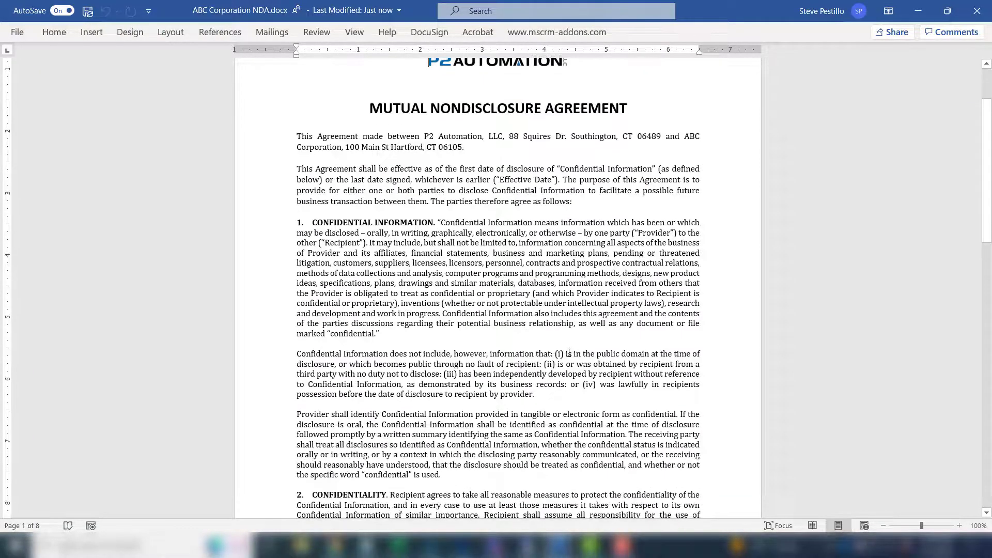
pyautogui.scroll(-10, 569, 353)
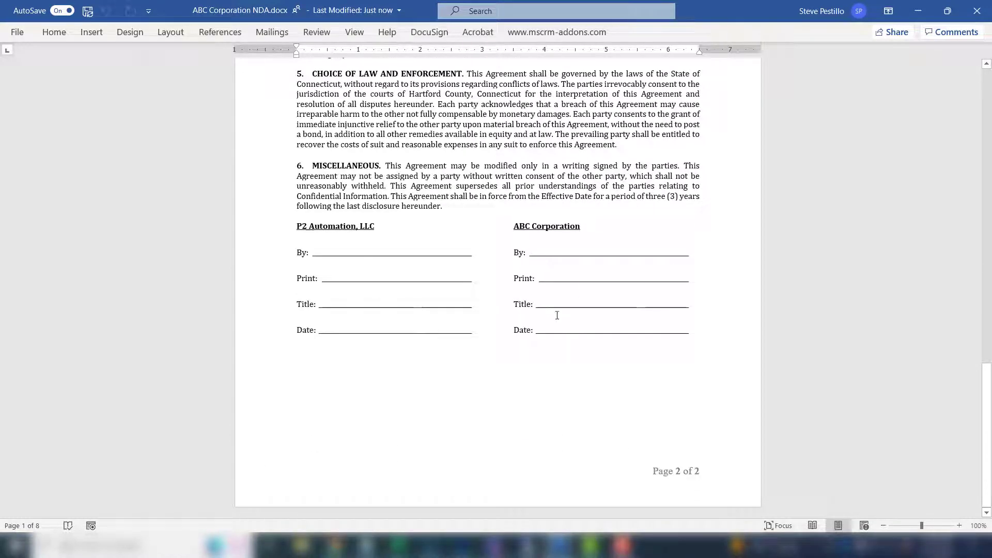
pyautogui.hotkey('alt', 'Tab')
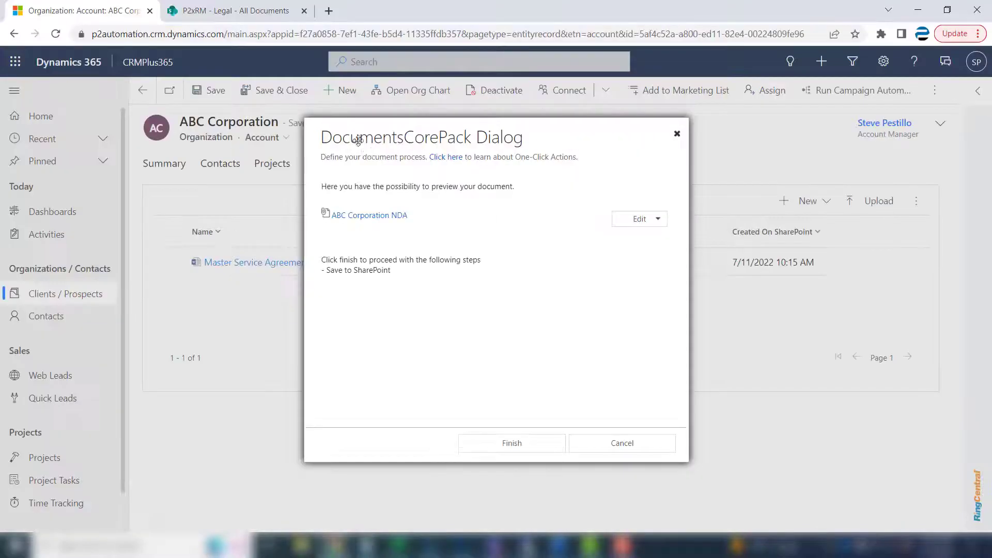
pyautogui.click(217, 13)
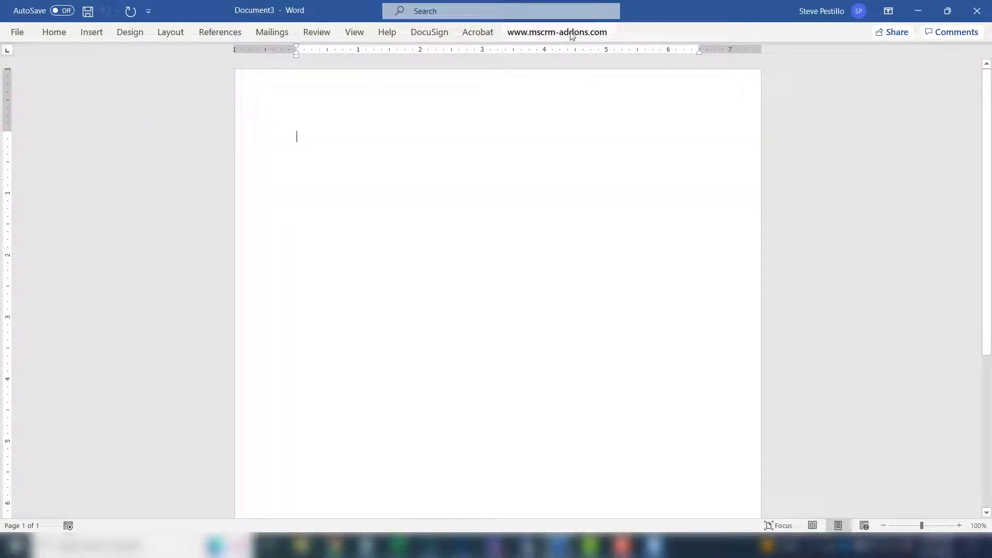
# Open the Organization template Mutual NDA.docx through the DocumentsCorePack add-in in Word
pyautogui.click(572, 34)
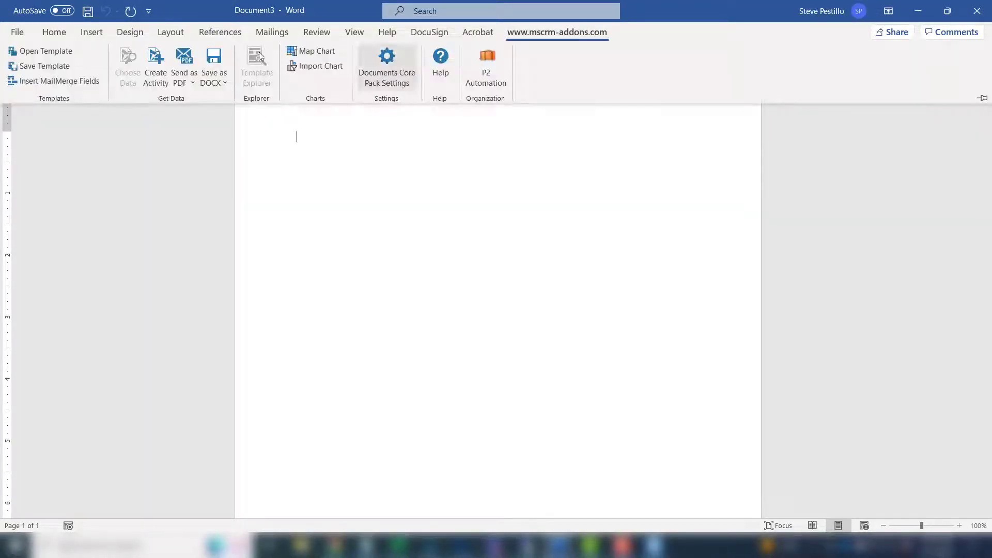
pyautogui.click(63, 53)
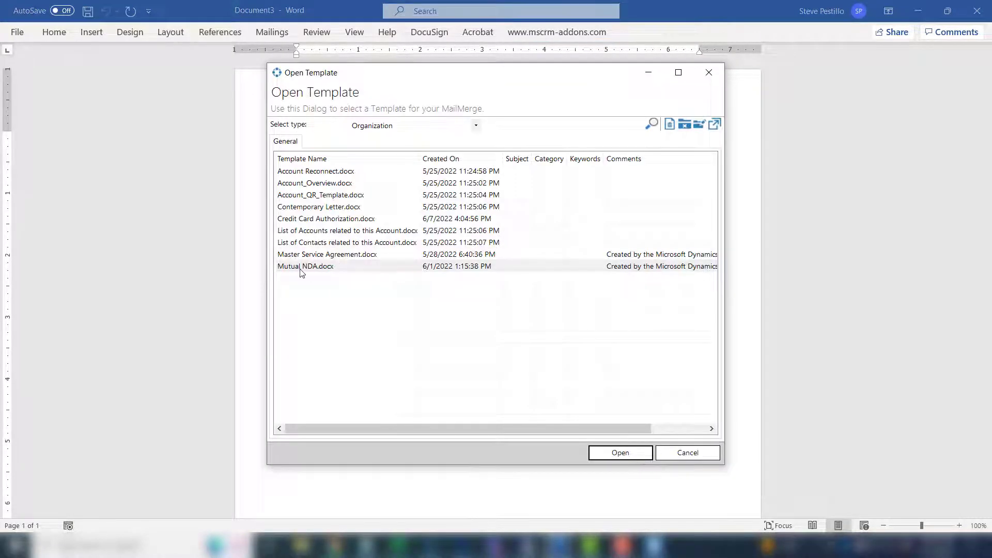
pyautogui.doubleClick(302, 268)
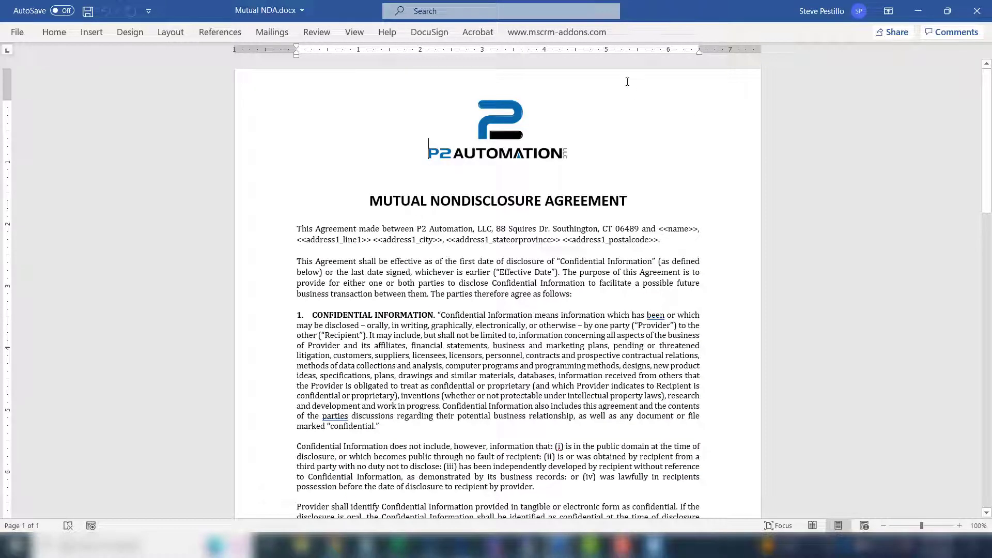
# Open the Mutual NDA template's advanced settings and examine its document name and sub folder patterns
pyautogui.click(549, 32)
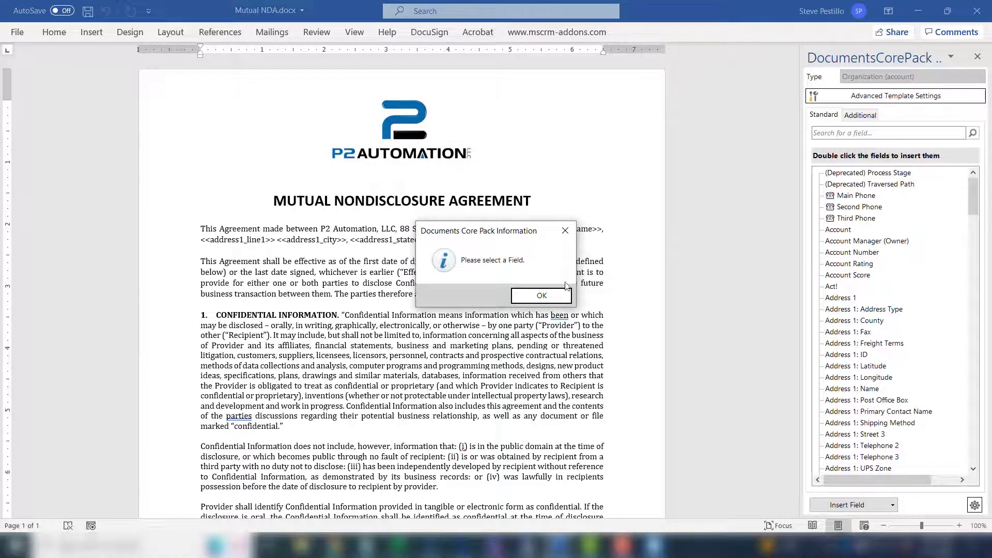
pyautogui.click(543, 299)
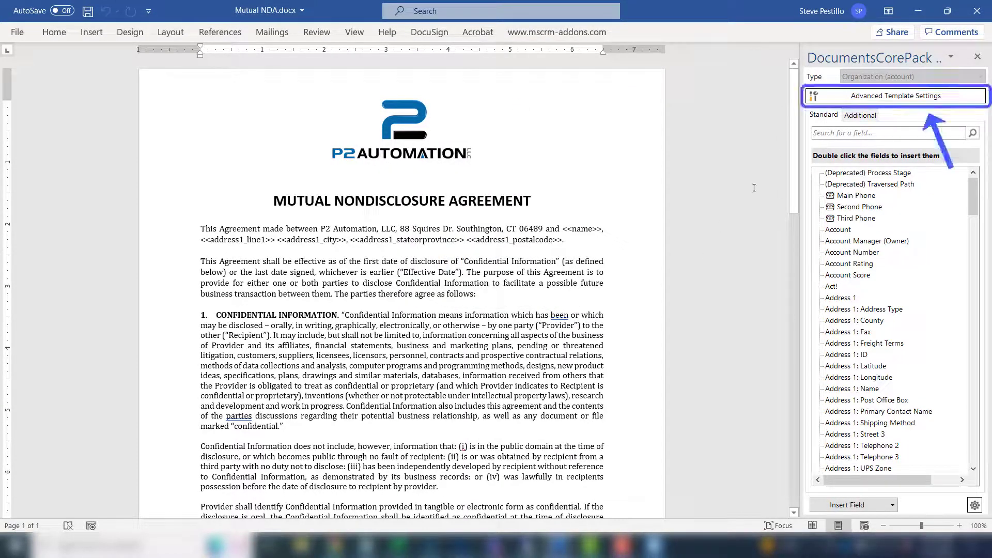
pyautogui.click(891, 96)
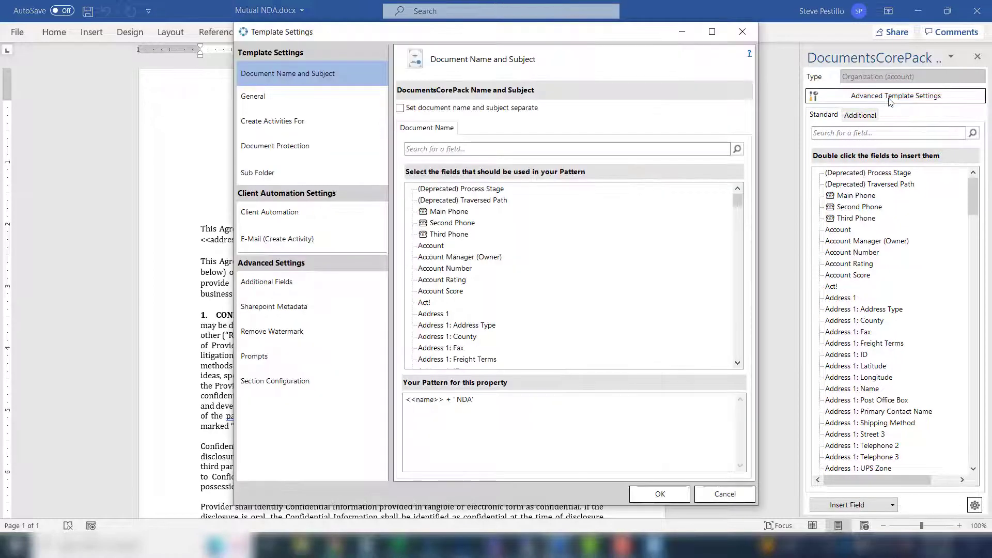
pyautogui.click(314, 76)
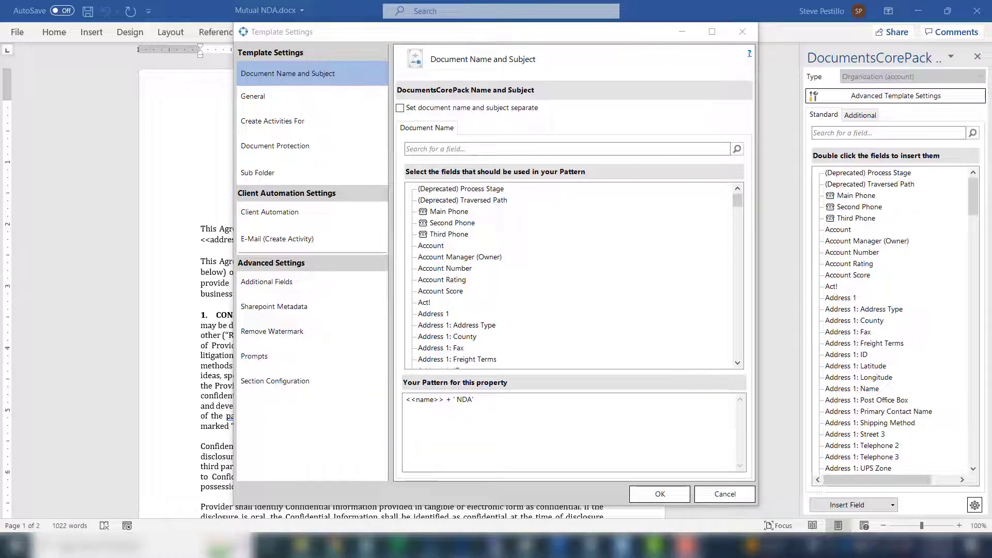
pyautogui.click(259, 176)
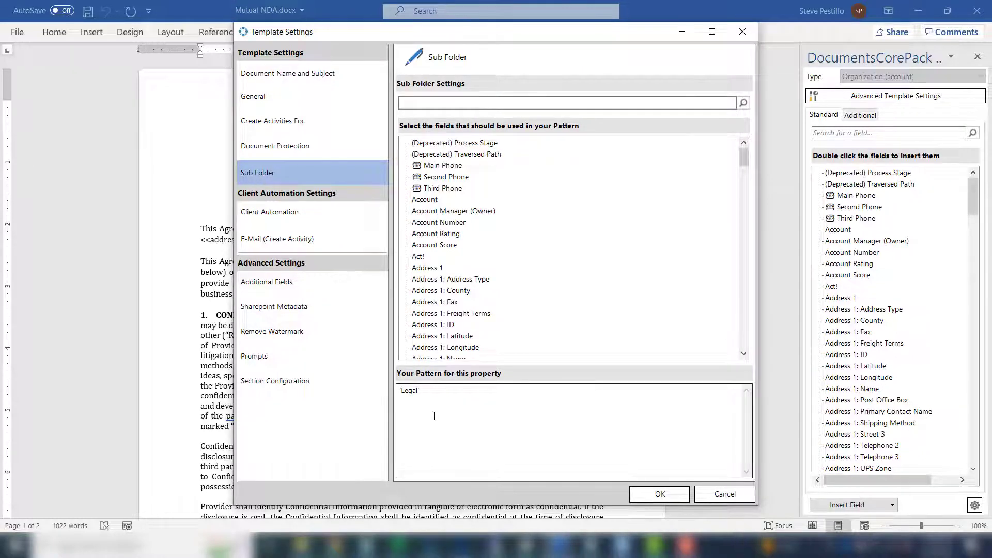